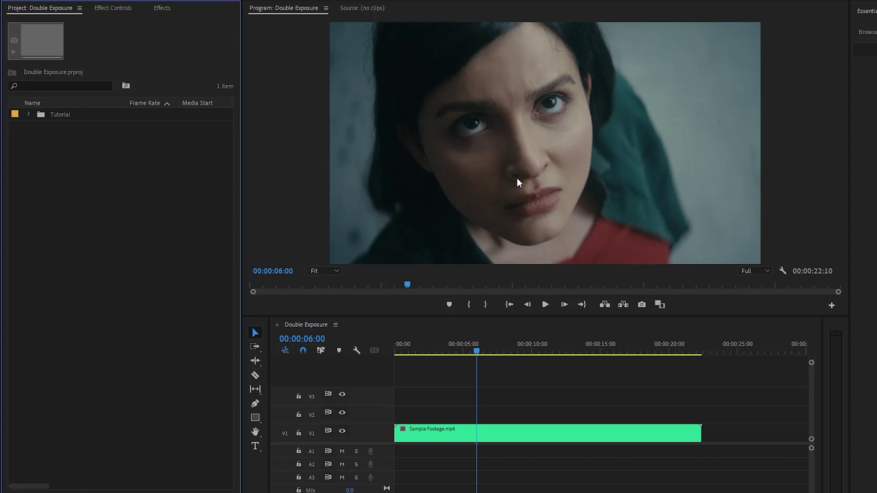
Create a 1920×1080 adjustment layer, place it on V2 and extend it to the footage's end
right_click(74, 196)
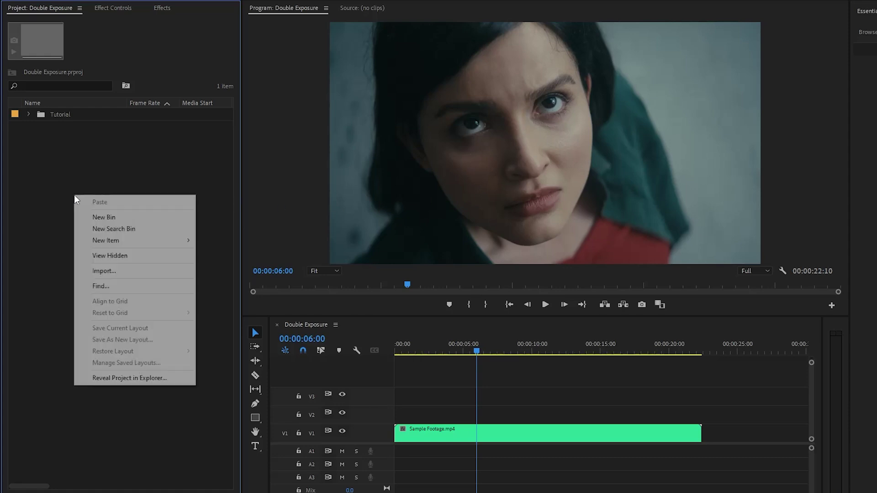
mouse_move(144, 239)
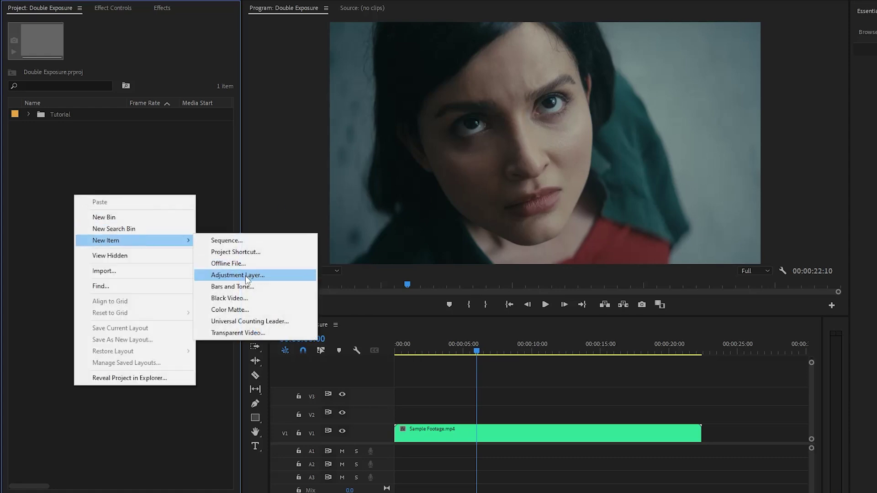
left_click(283, 277)
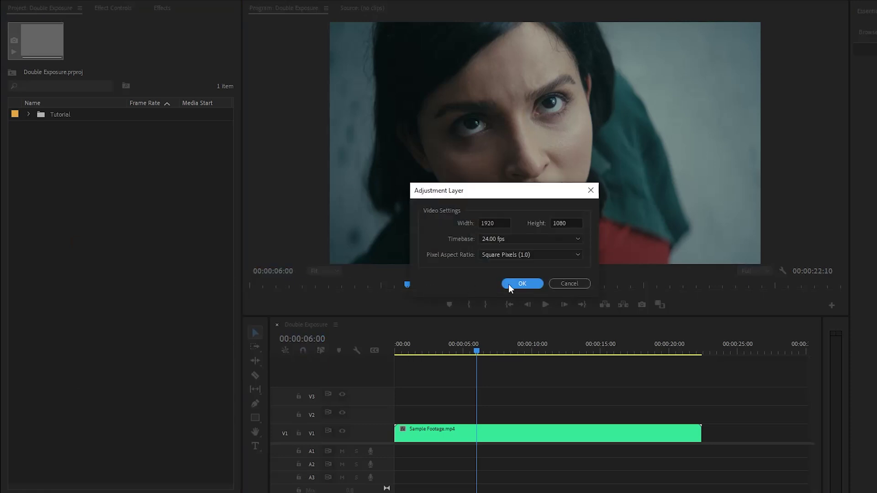
left_click(523, 286)
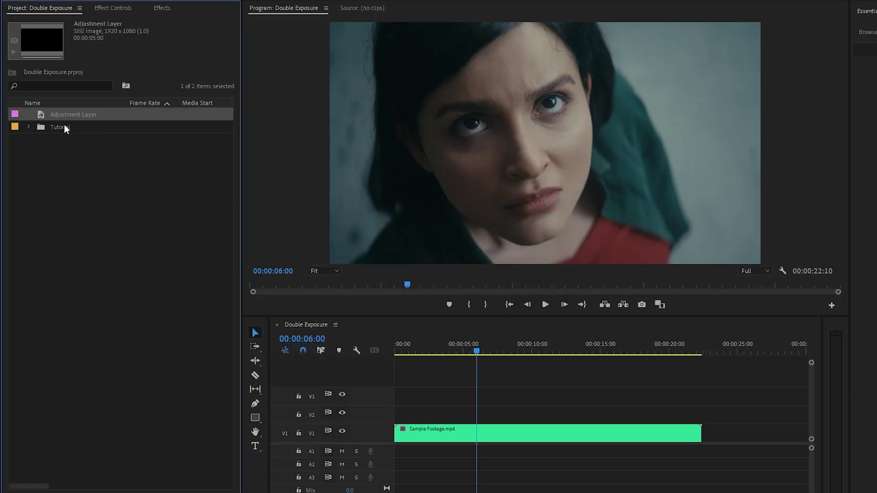
left_click_drag(43, 113, 367, 416)
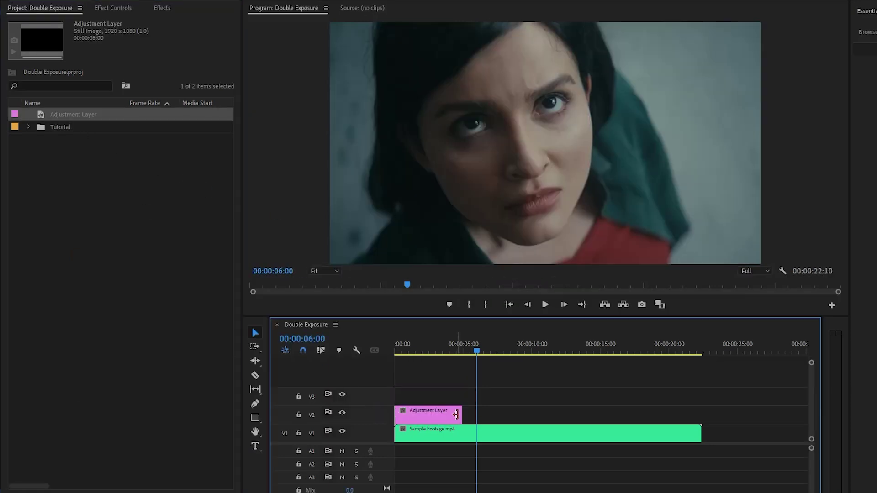
left_click_drag(461, 415, 701, 417)
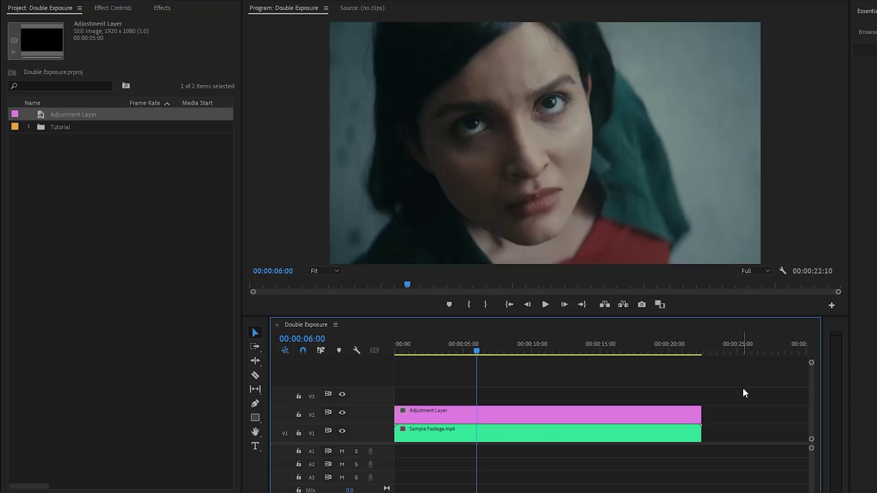
Add an elliptical opacity mask to the adjustment layer and reshape it around the face
left_click(544, 415)
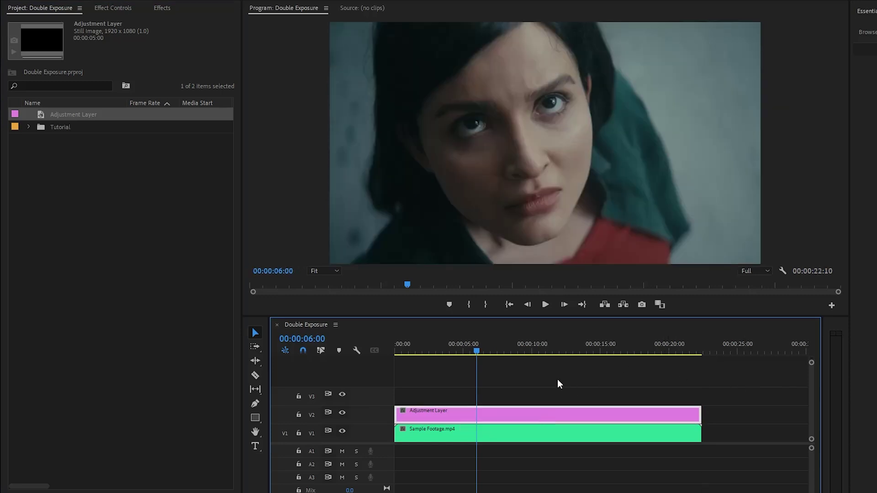
left_click(123, 10)
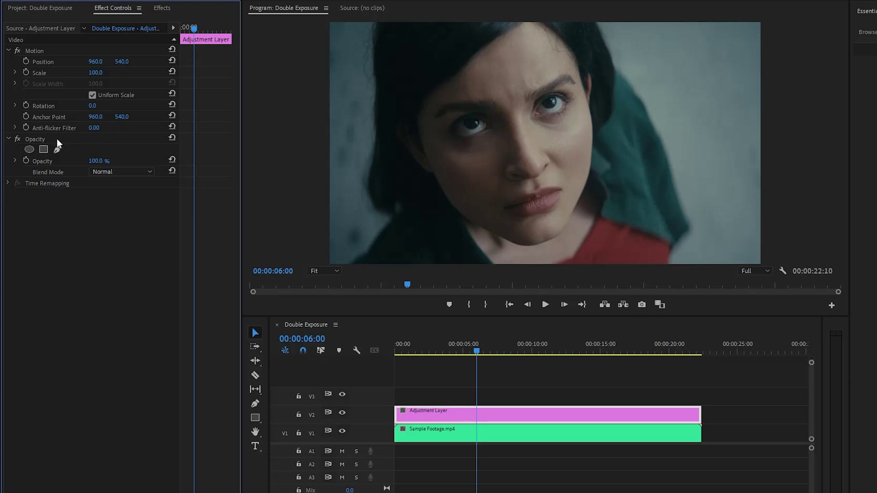
left_click(88, 139)
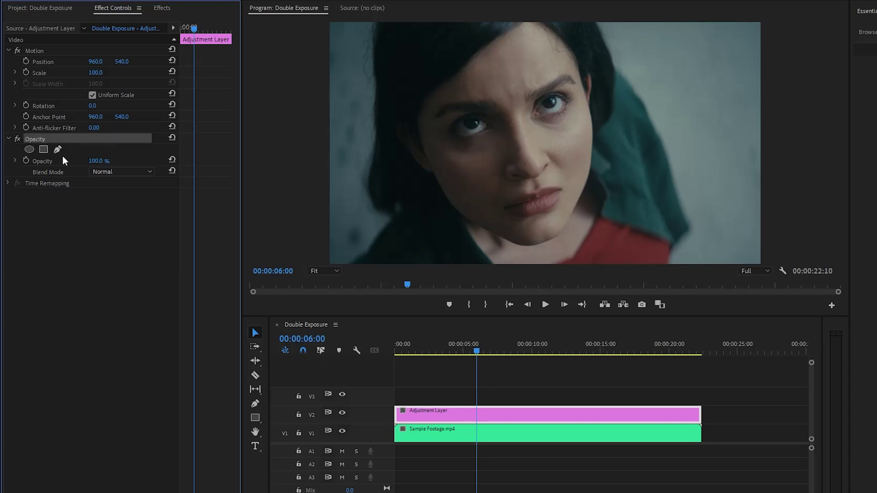
left_click(29, 149)
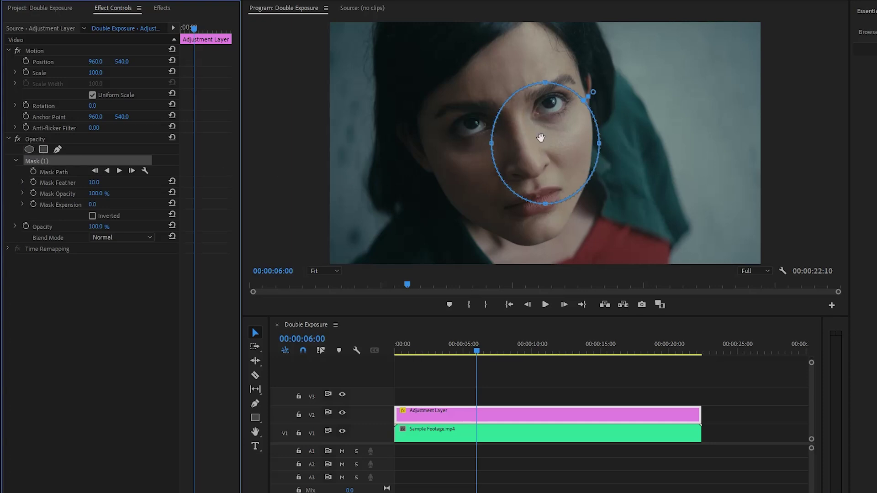
left_click_drag(491, 143, 428, 143)
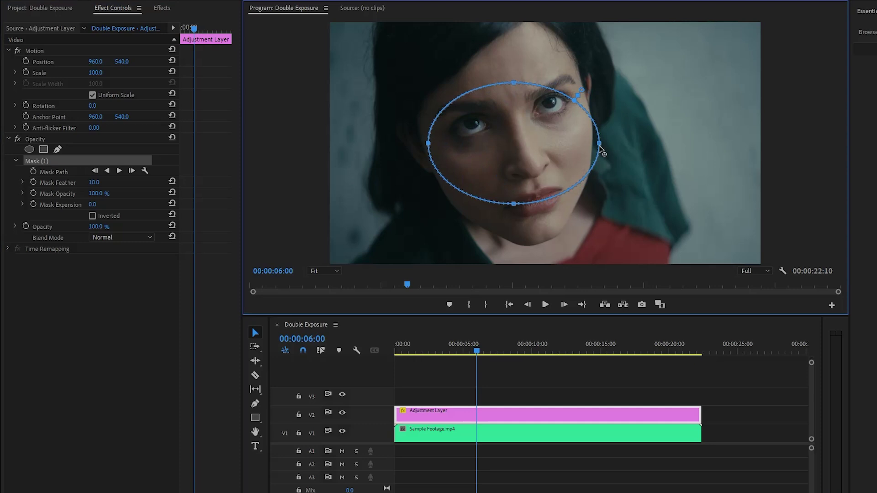
left_click_drag(600, 146, 685, 162)
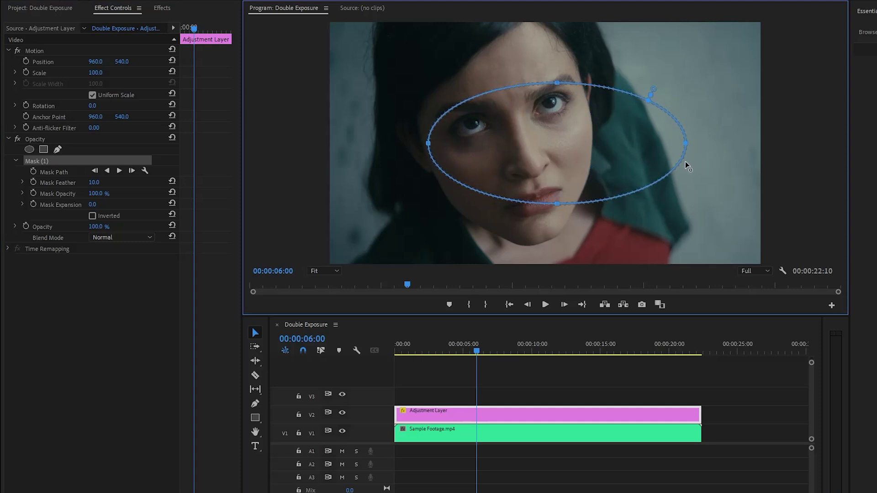
left_click_drag(557, 84, 558, 63)
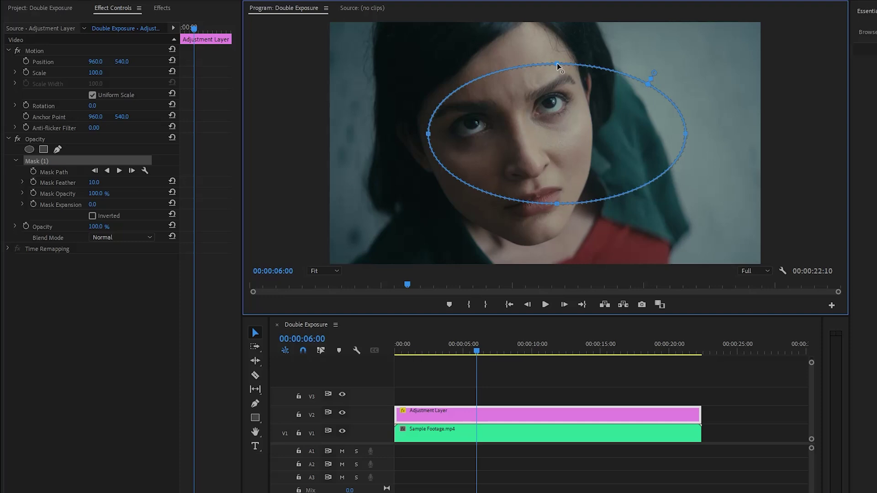
left_click_drag(556, 203, 556, 219)
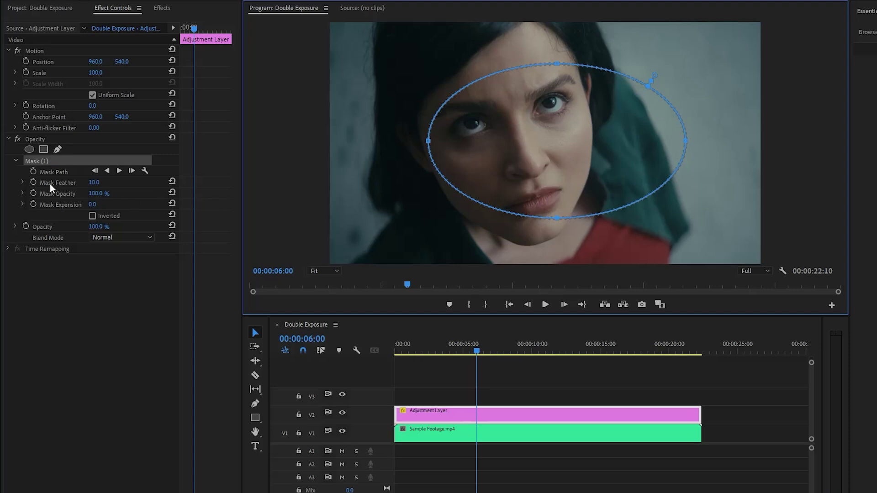
Set the mask feather to 300 and the mask expansion to 150
left_click(94, 182)
type("300")
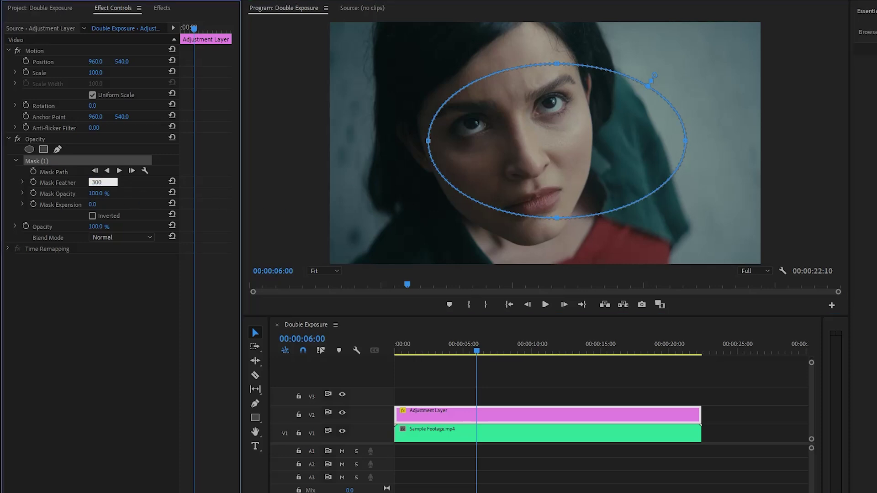
key("Return")
left_click(92, 204)
type("150")
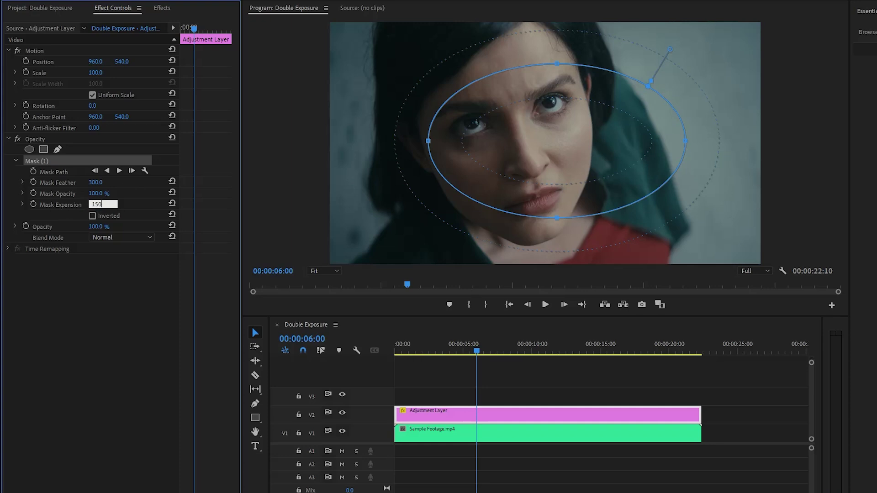
key("Return")
Apply the Brightness & Contrast effect to the adjustment layer
left_click(163, 8)
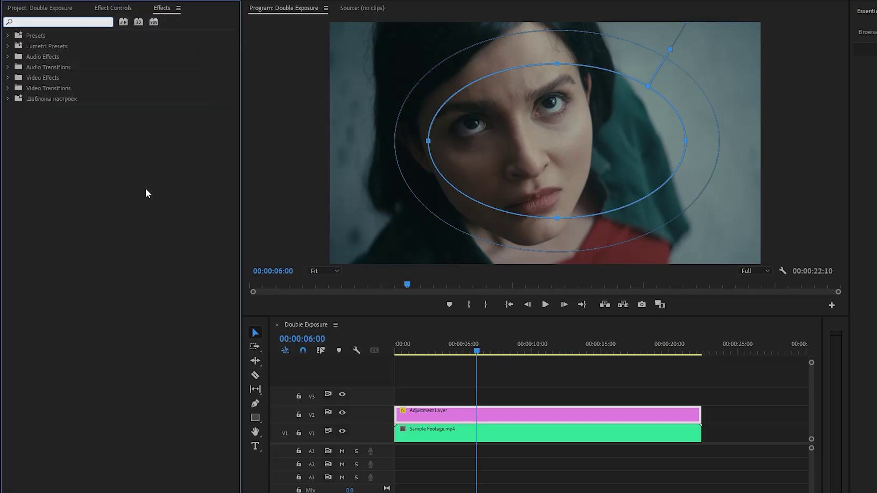
type("bright")
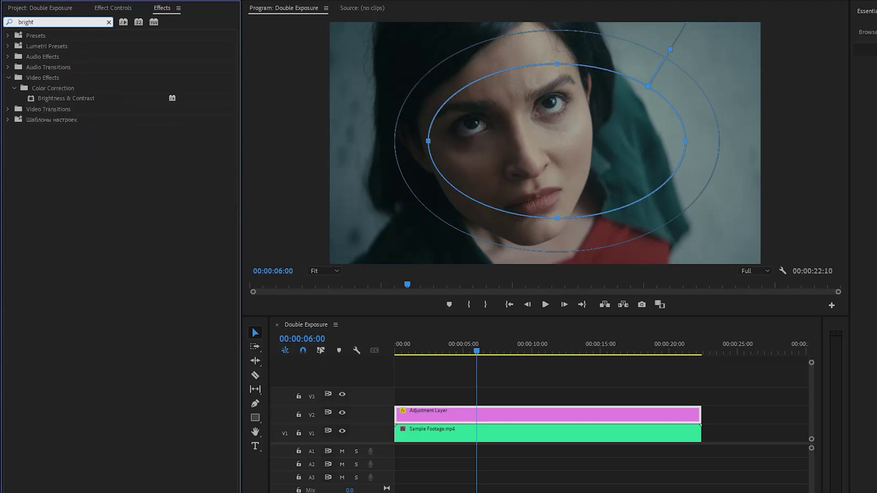
left_click_drag(57, 98, 434, 418)
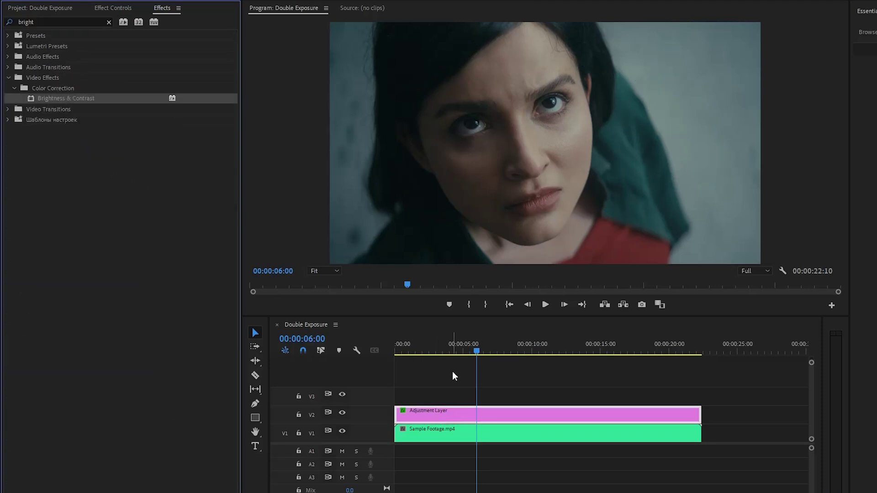
left_click(110, 9)
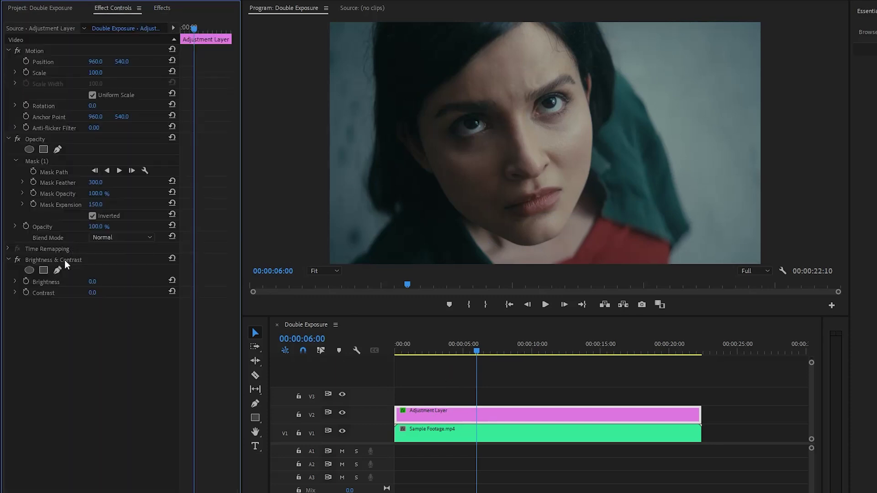
left_click(119, 259)
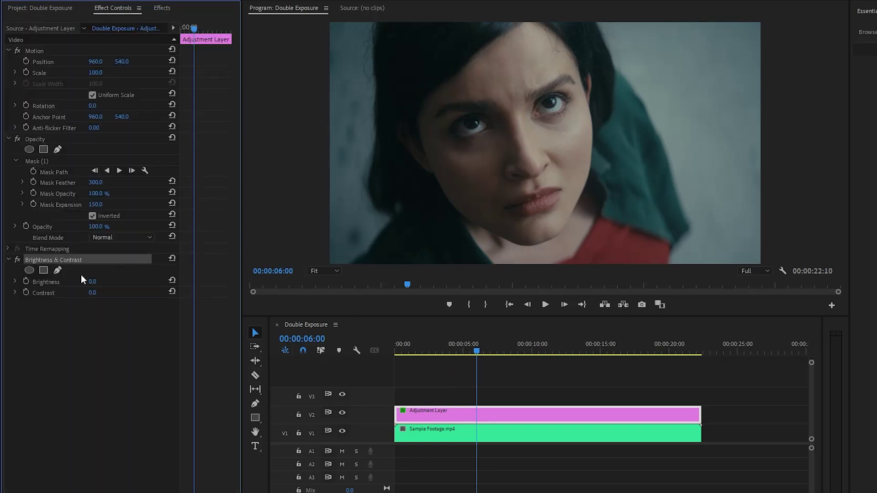
Set Brightness to -18 and Contrast to -1, then collapse the effect settings
left_click(54, 282)
left_click(92, 282)
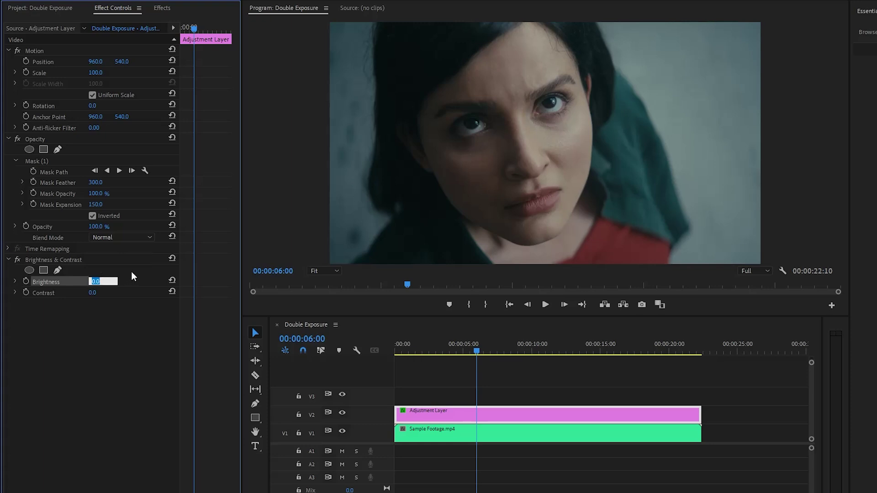
type("-18")
key("Return")
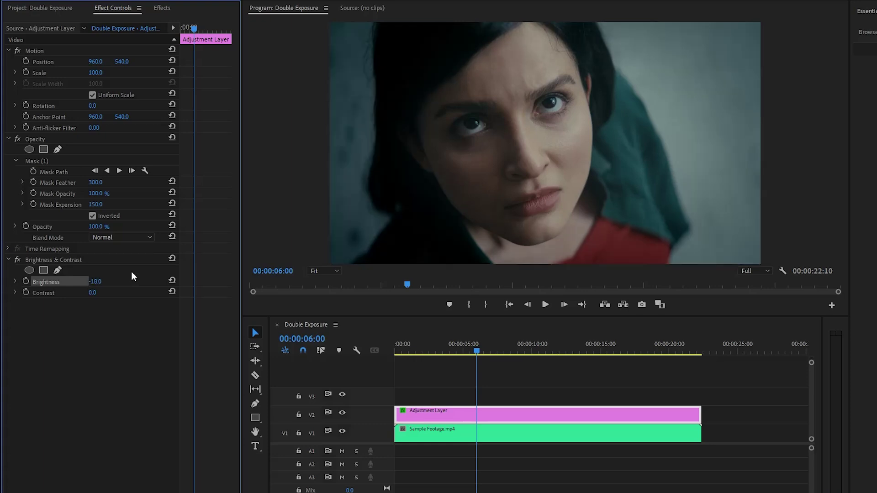
left_click(53, 295)
left_click(93, 293)
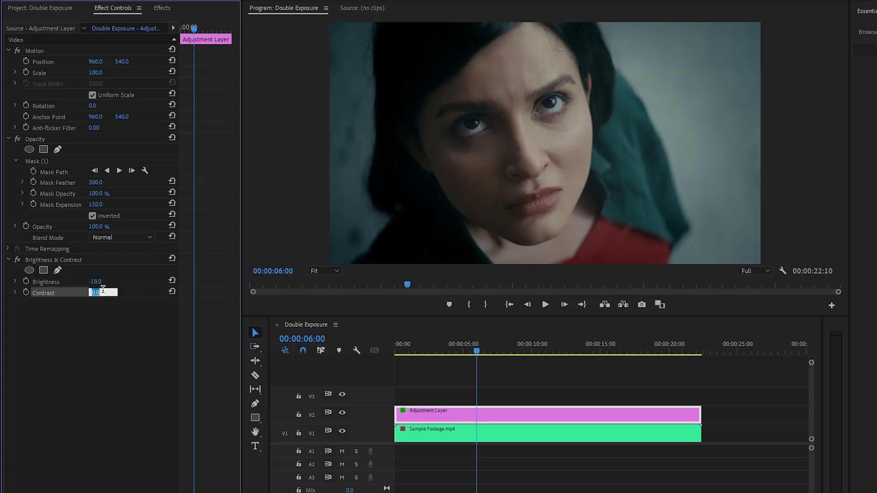
type("-1")
key("Return")
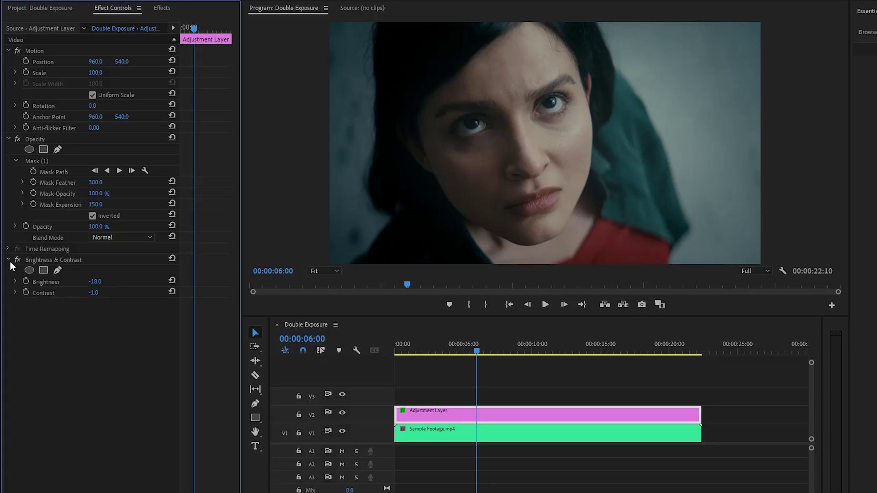
left_click(8, 260)
left_click(9, 138)
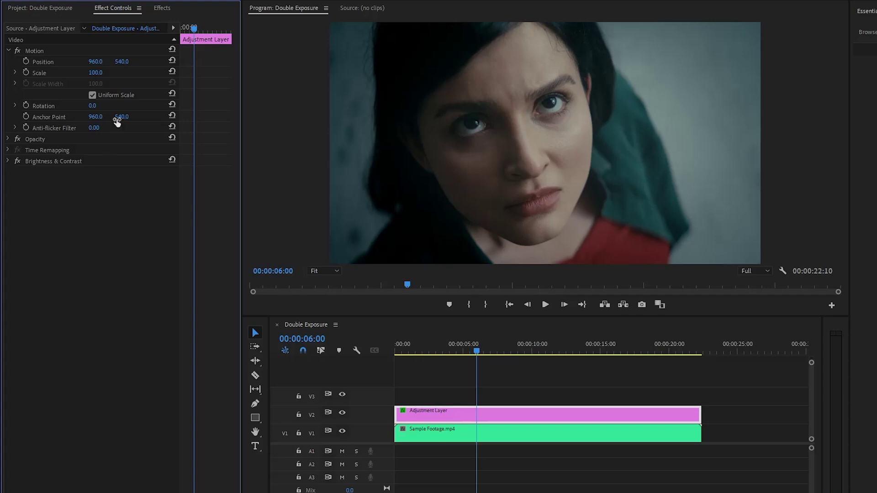
left_click(160, 9)
Search for 'directi' and apply Directional Blur to the adjustment layer
left_click(109, 22)
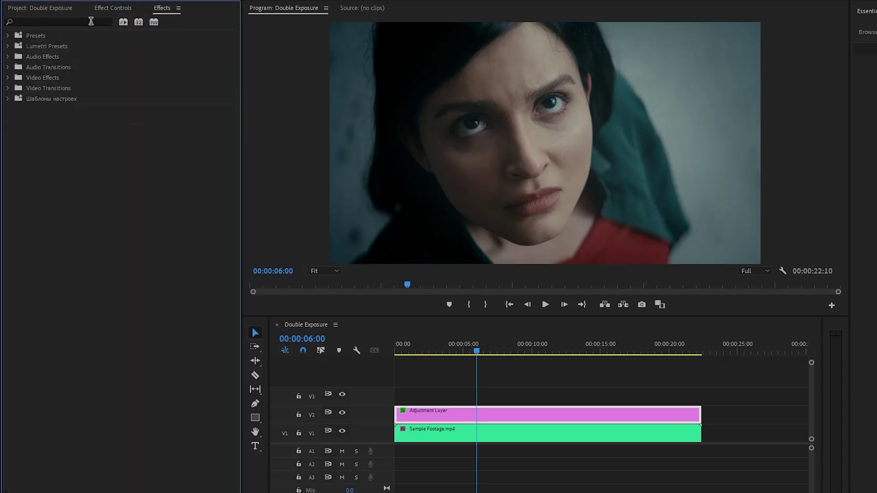
type("directi")
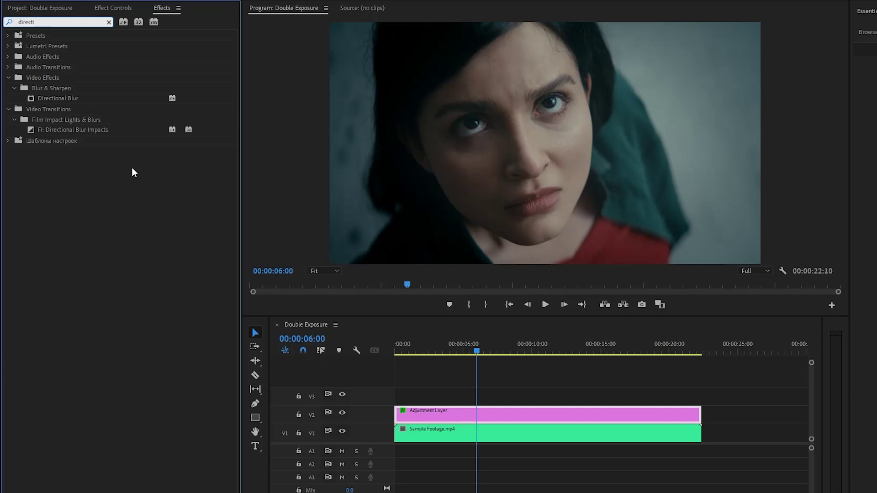
left_click(78, 100)
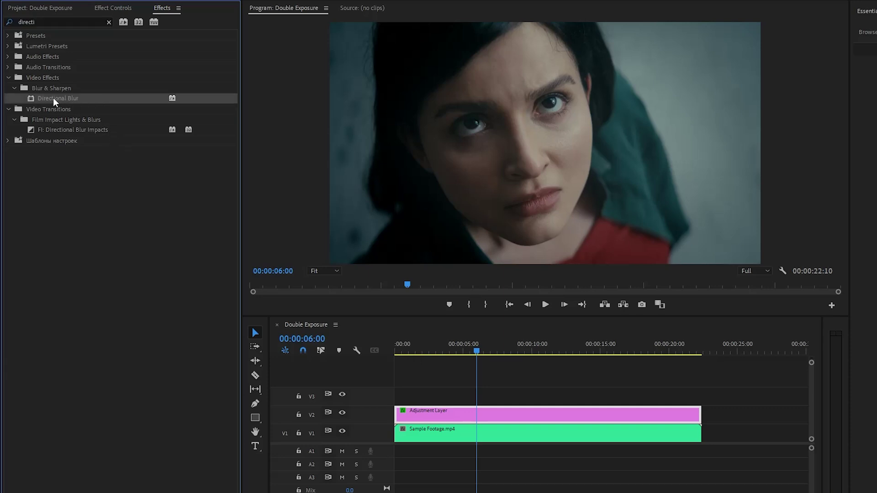
left_click_drag(53, 98, 446, 413)
Set the Directional Blur's Blur Length to 36
left_click(117, 7)
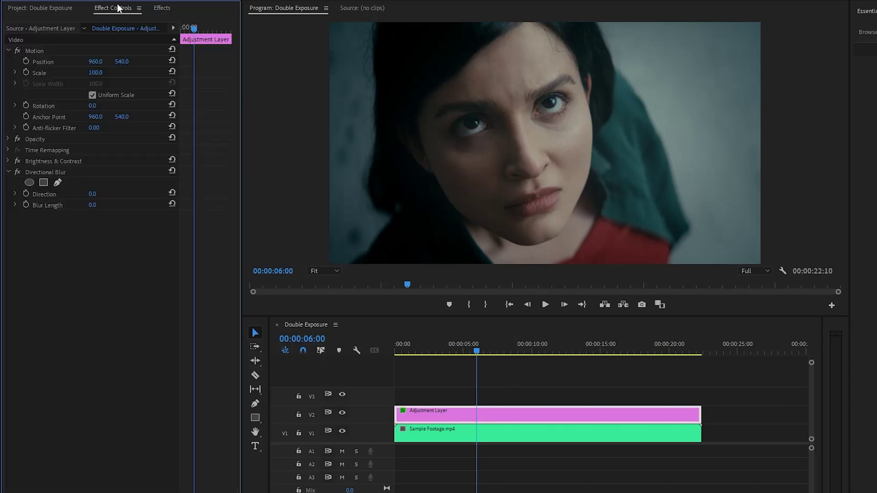
left_click(92, 173)
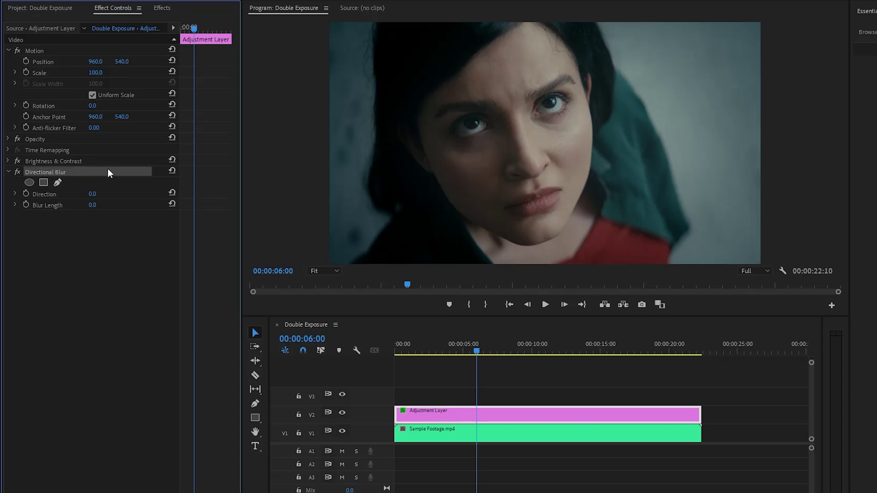
left_click(42, 207)
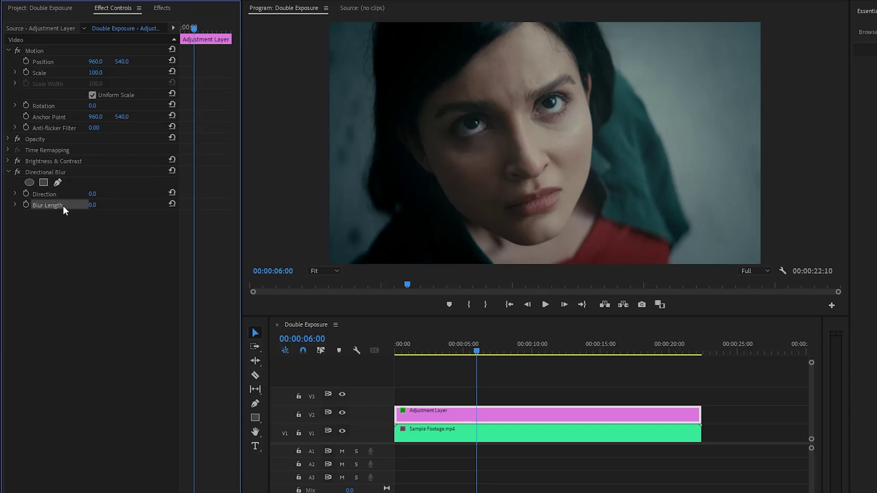
left_click(92, 204)
type("36")
key("Return")
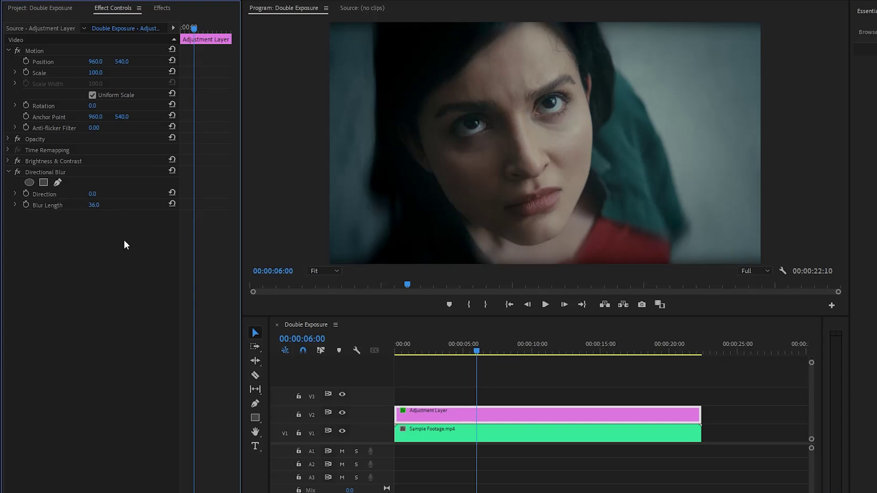
Add an ellipse mask to the Directional Blur and stretch it wide across the face
left_click(32, 183)
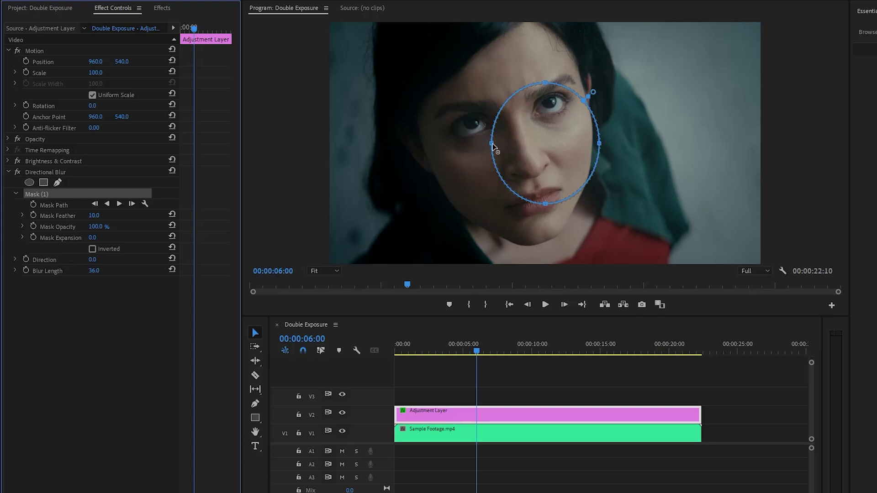
left_click_drag(493, 145, 403, 151)
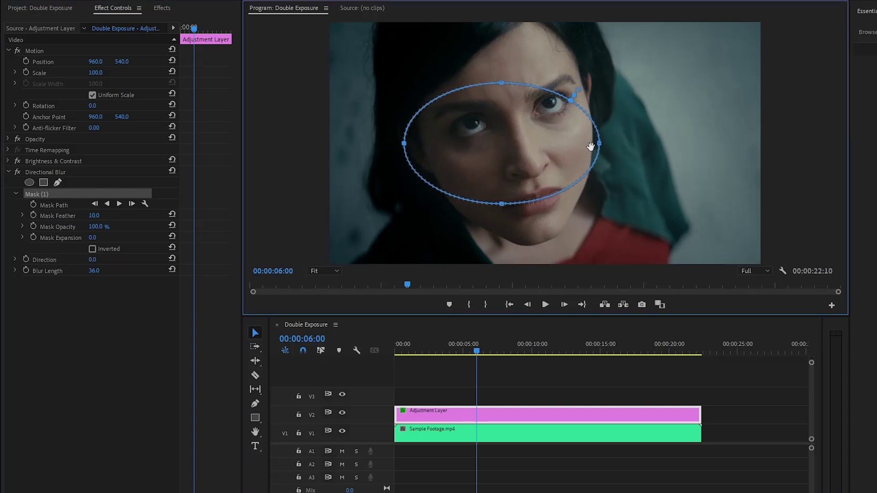
left_click_drag(600, 144, 680, 149)
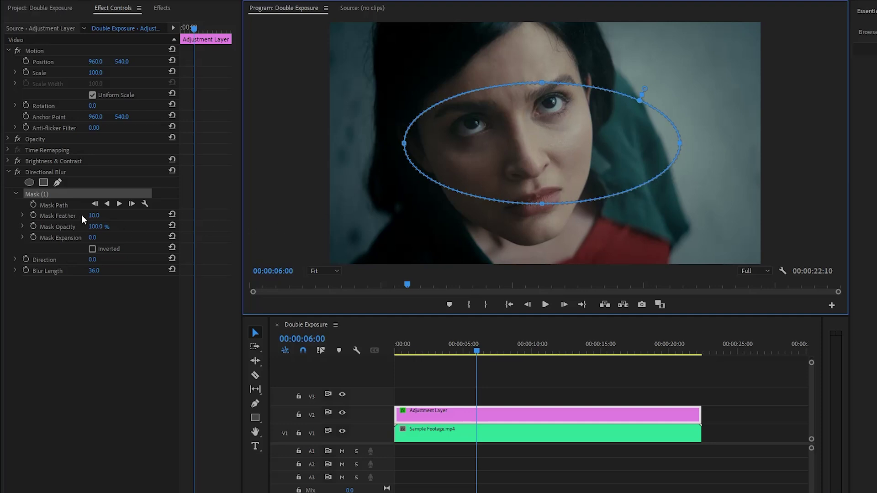
Give the blur mask feather 295 and expansion 123, and invert it
left_click(94, 215)
type("29")
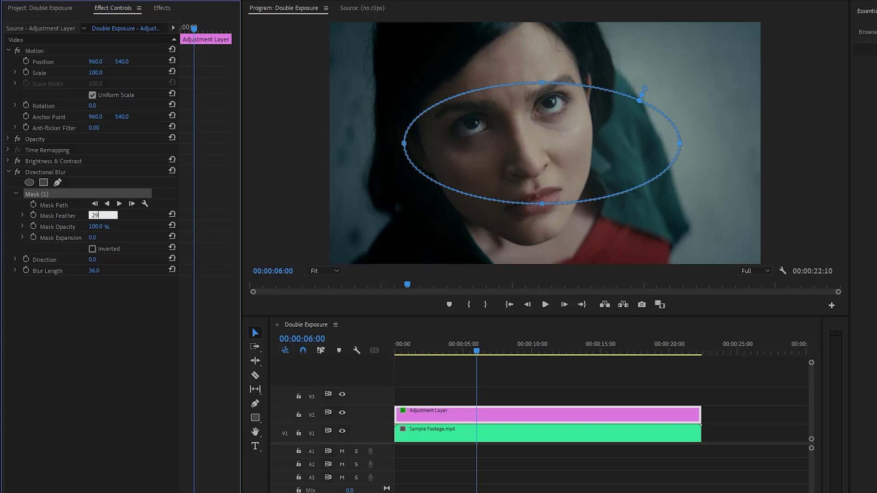
type("5")
key("Return")
left_click(92, 237)
type("12")
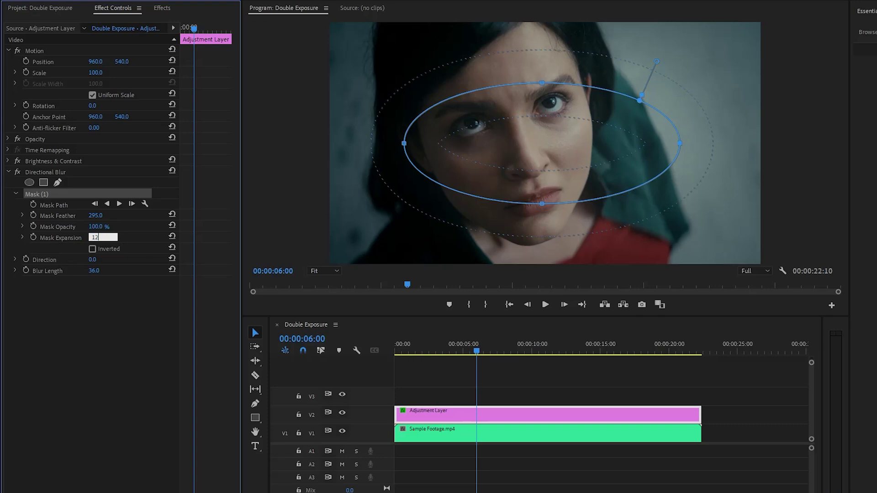
type("3")
key("Return")
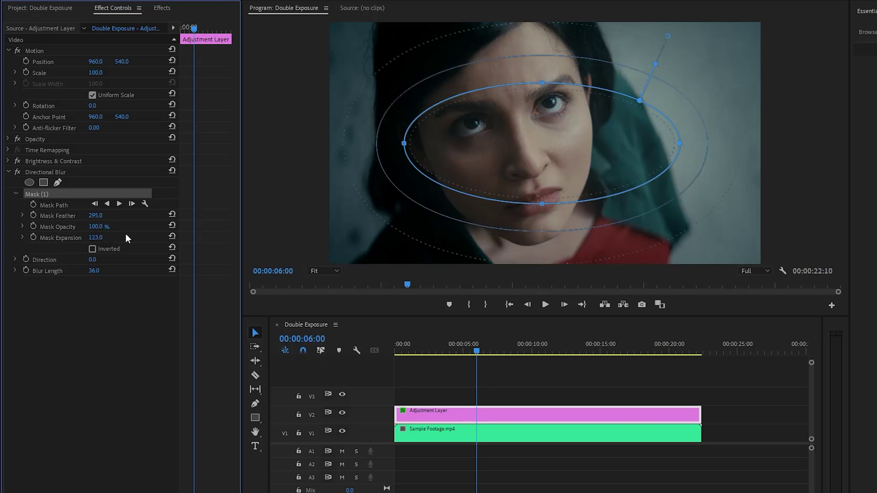
left_click(92, 250)
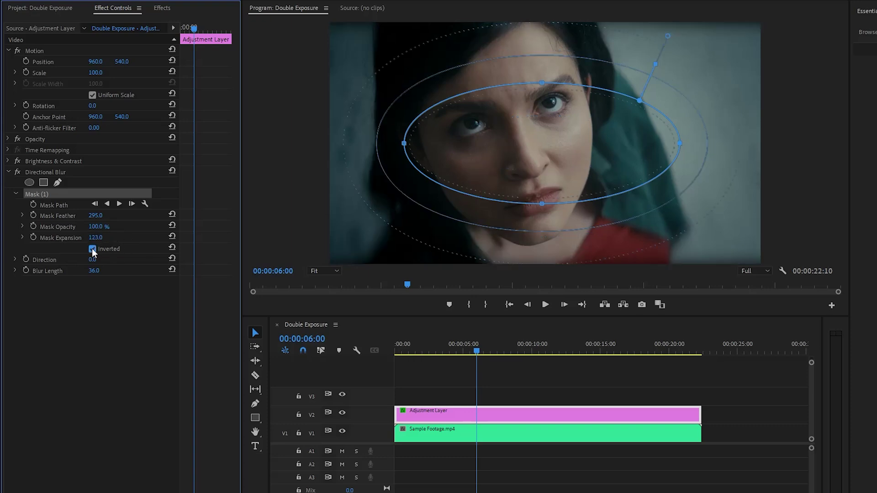
left_click(128, 295)
Search for 'Transform' and apply the Distort > Transform effect to the adjustment layer
left_click(163, 9)
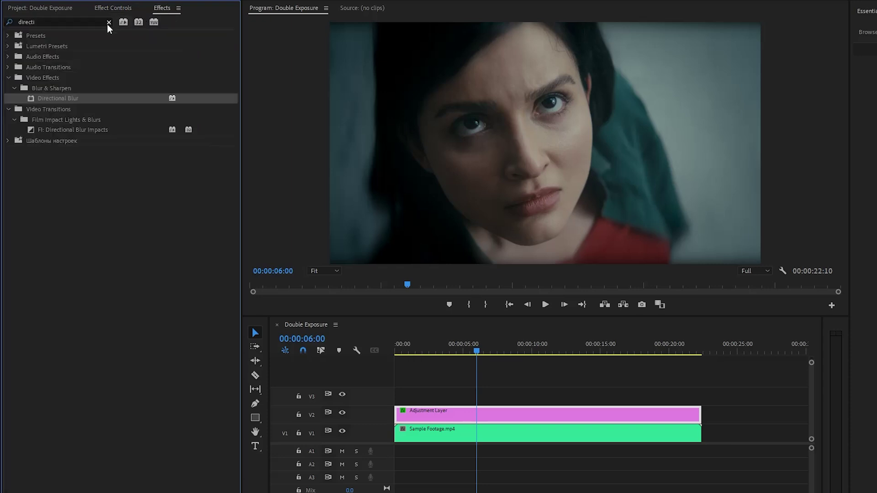
left_click(107, 23)
type("Tra")
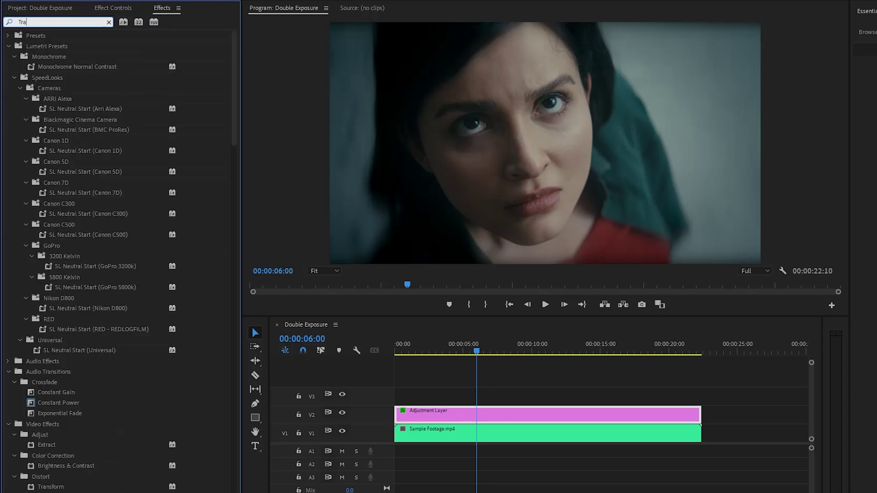
type("nsform")
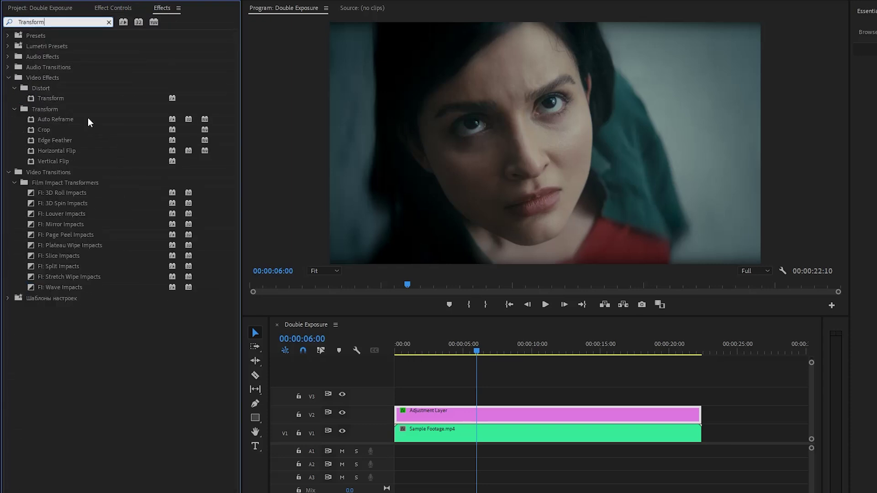
left_click(72, 98)
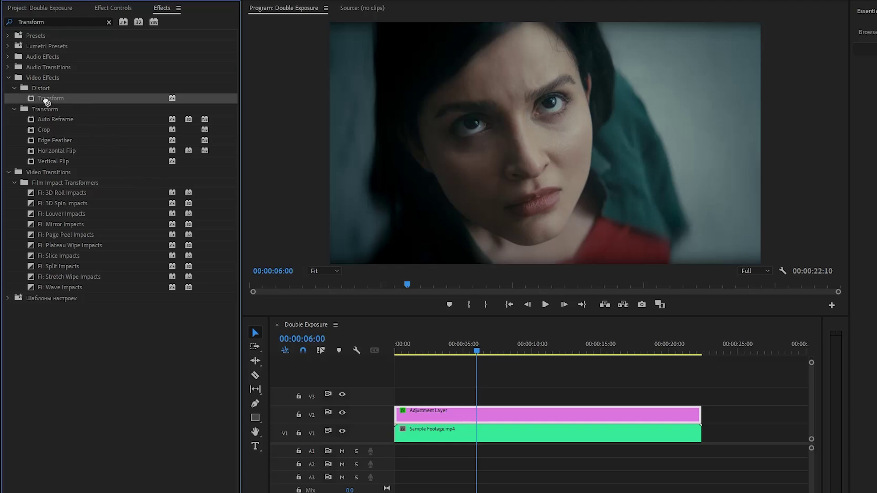
left_click_drag(47, 102, 453, 413)
Set the Transform position to 484, 526
left_click(112, 9)
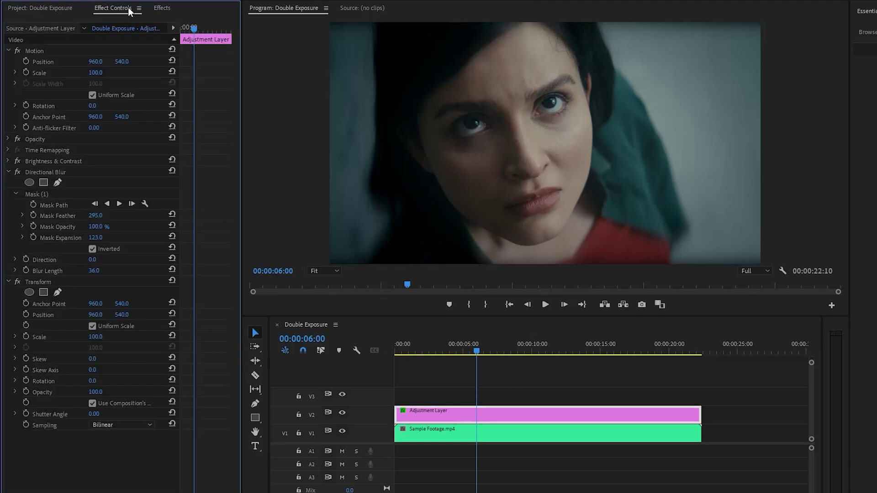
left_click(55, 282)
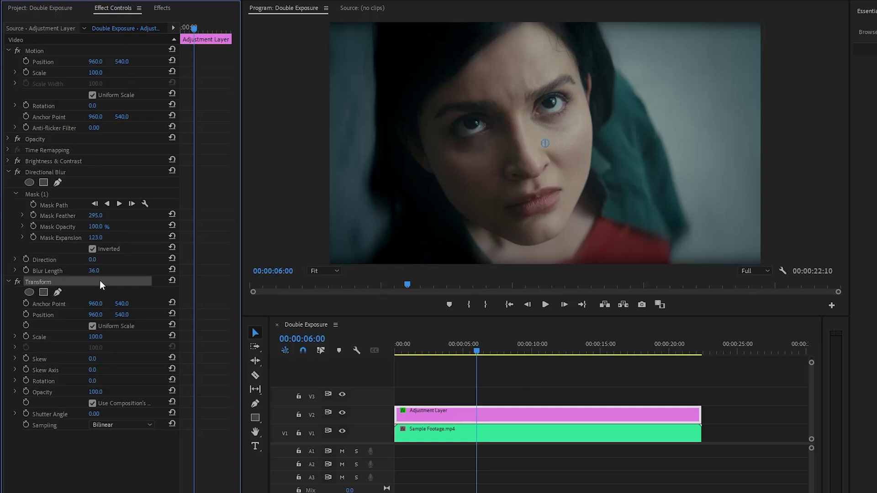
left_click(47, 315)
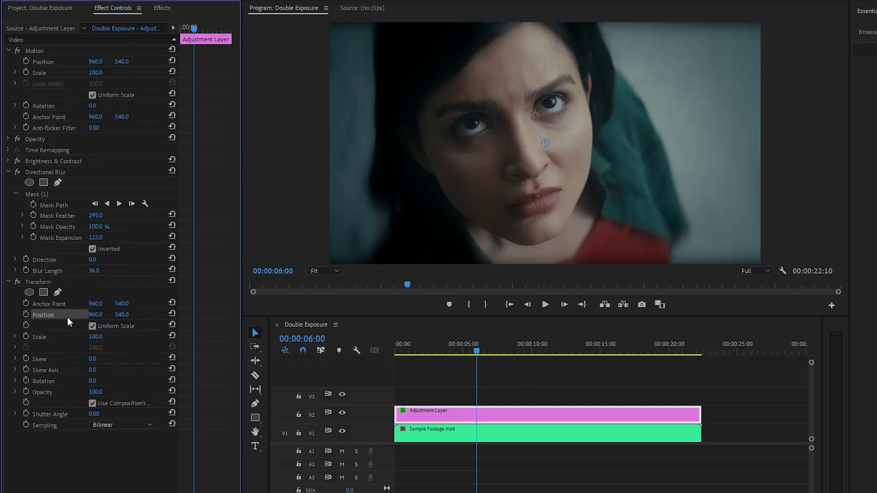
left_click(94, 316)
type("484")
key("Return")
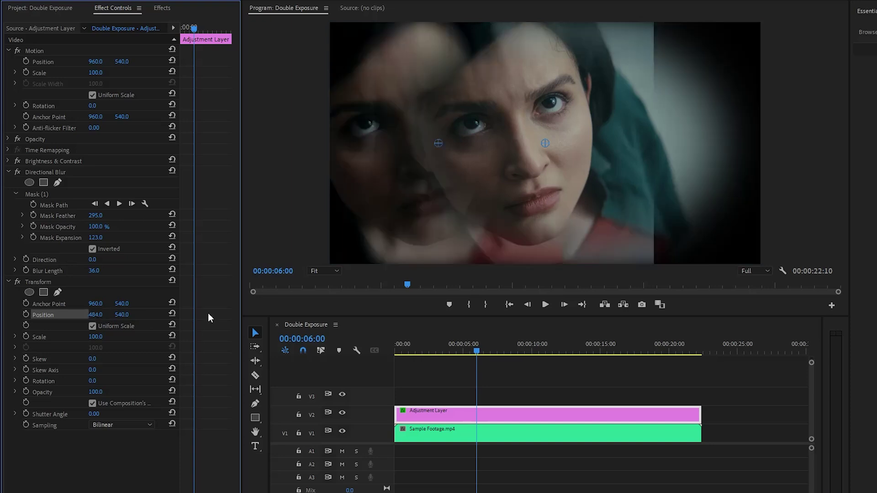
left_click(124, 315)
type("526")
key("Return")
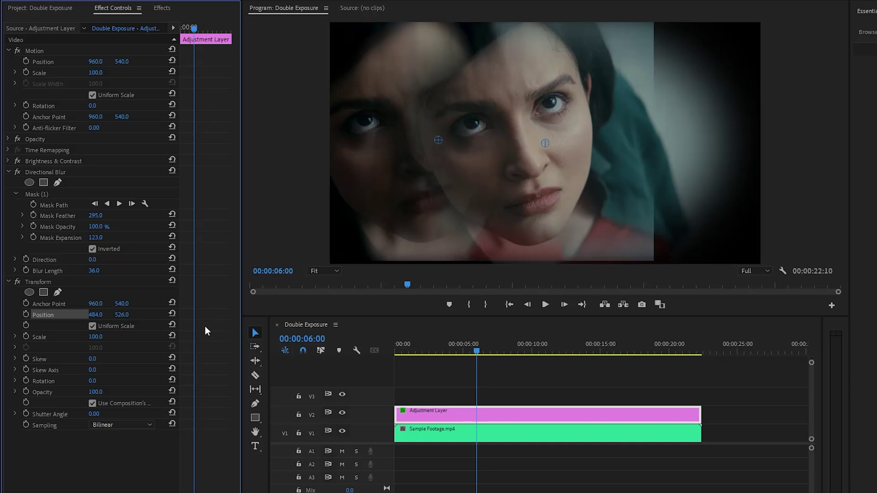
Set the Transform scale to 150 and scrub the timeline to preview the overlay
left_click(43, 337)
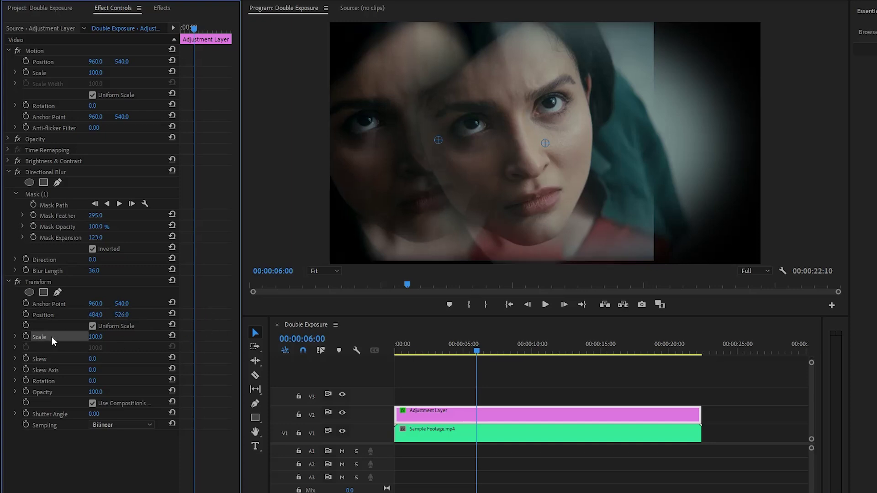
left_click(95, 337)
type("0")
key("Return")
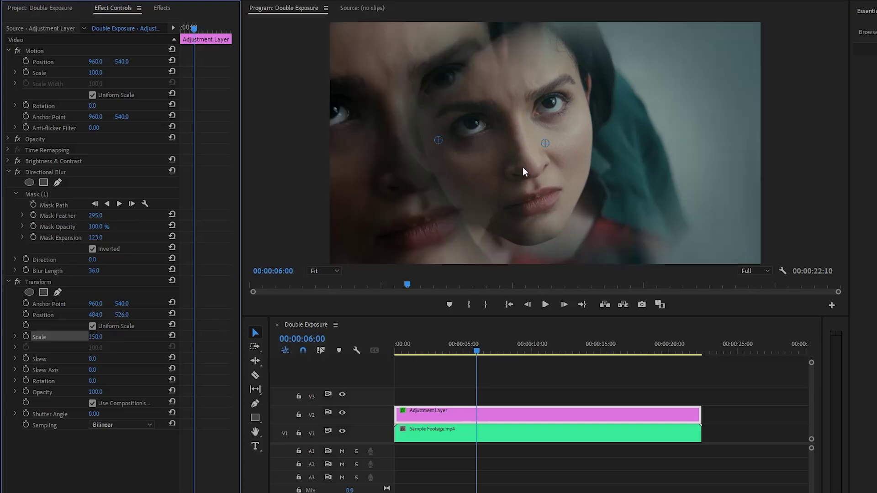
left_click_drag(480, 350, 391, 351)
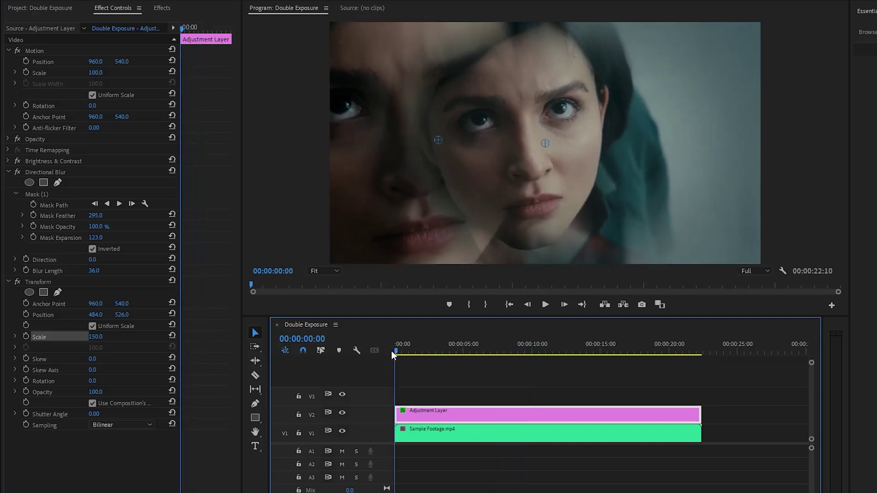
Click empty timeline space to deselect the adjustment layer and view the clean double exposure
left_click(504, 372)
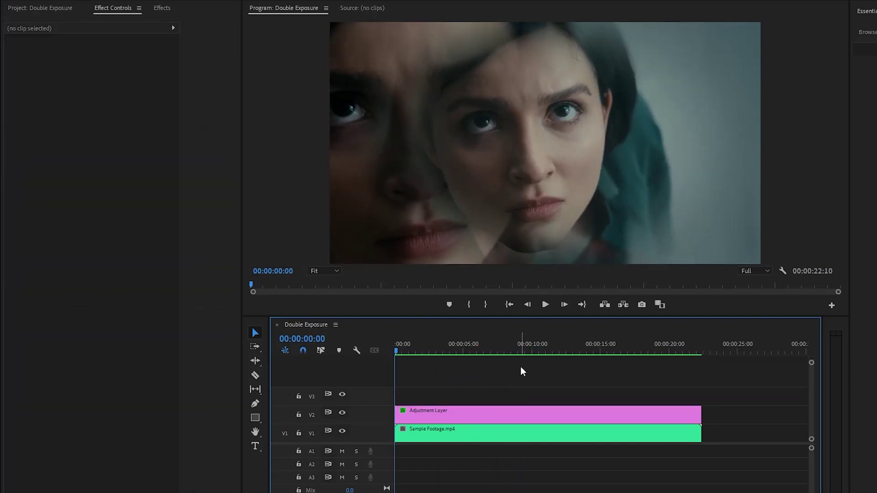